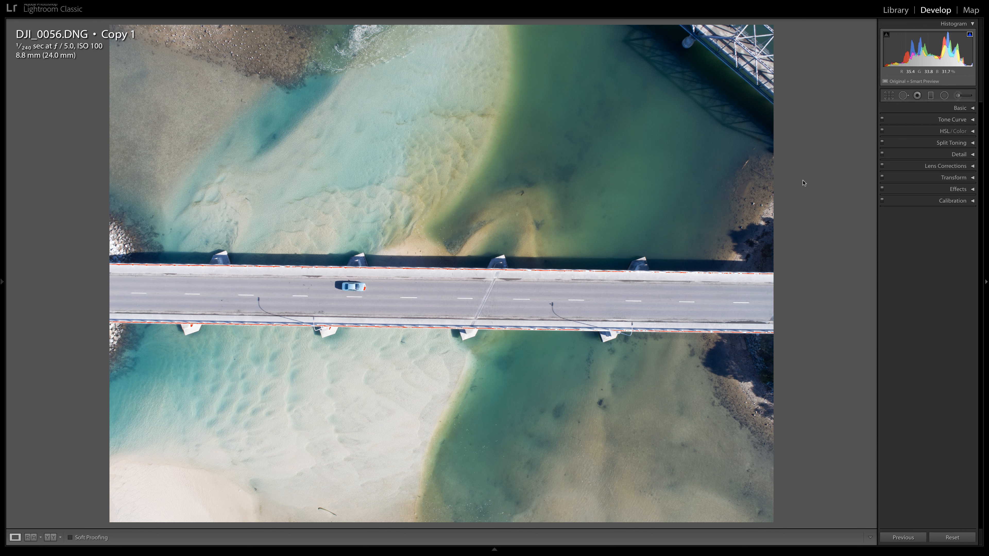
pyautogui.click(969, 36)
pyautogui.click(963, 107)
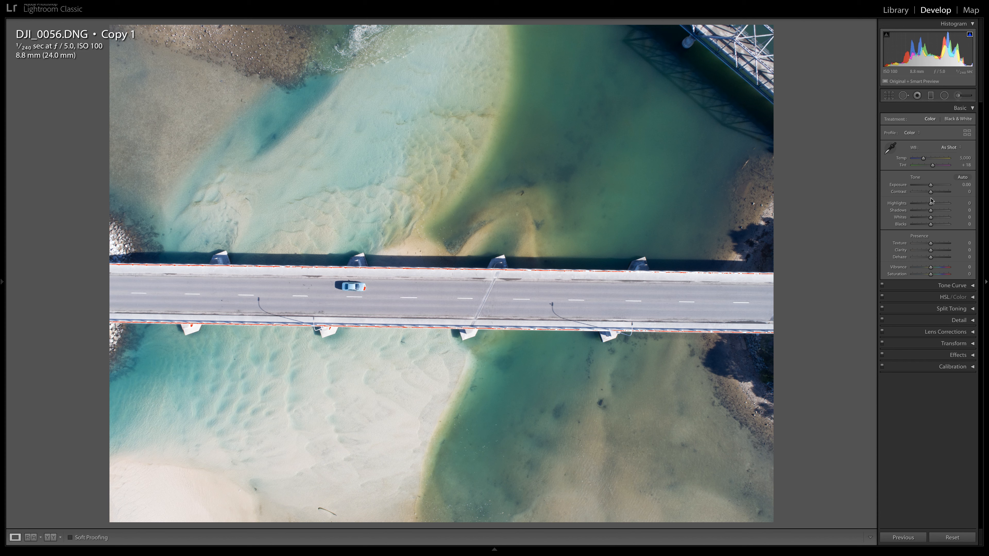
pyautogui.moveTo(931, 204)
pyautogui.mouseDown()
pyautogui.moveTo(953, 207)
pyautogui.moveTo(932, 208)
pyautogui.mouseUp()
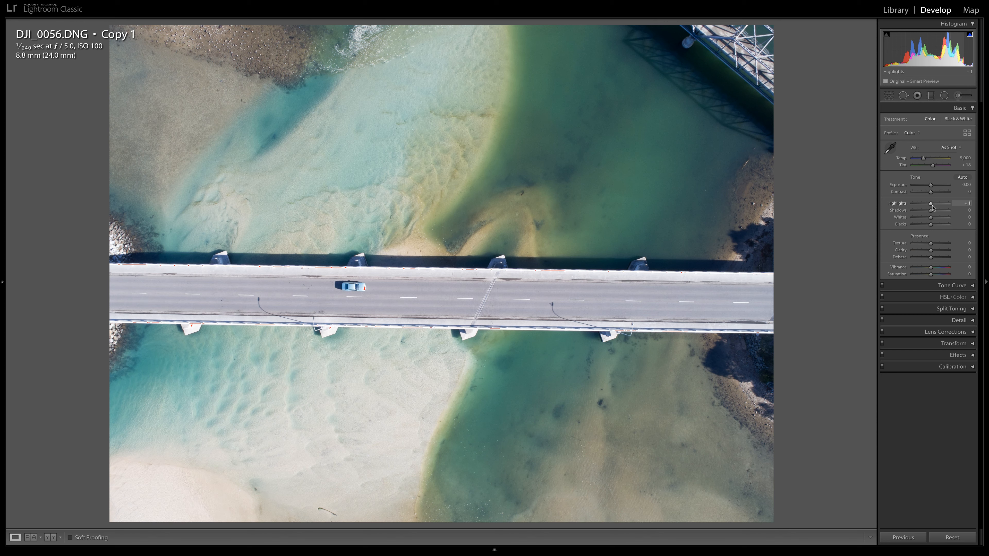
pyautogui.click(965, 203)
pyautogui.write('0')
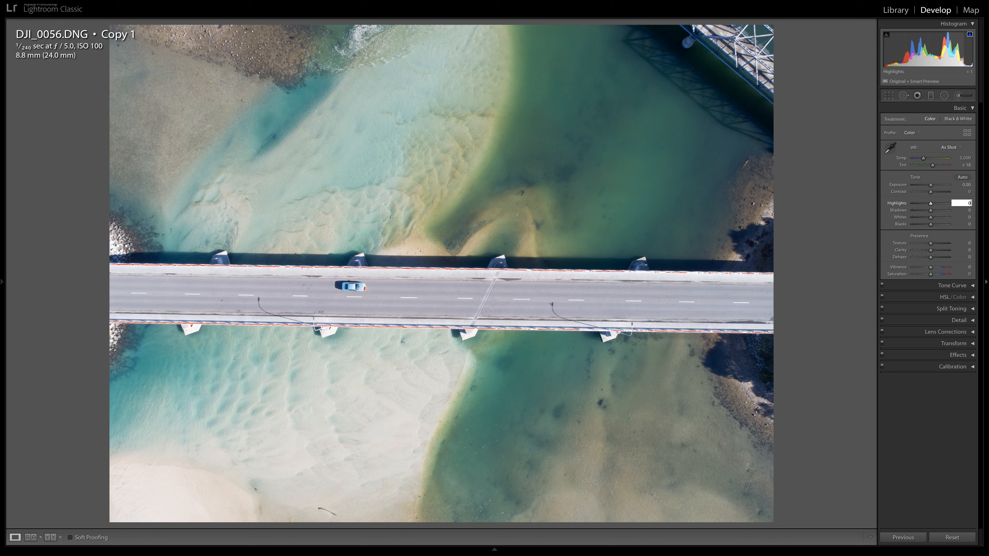
pyautogui.click(961, 108)
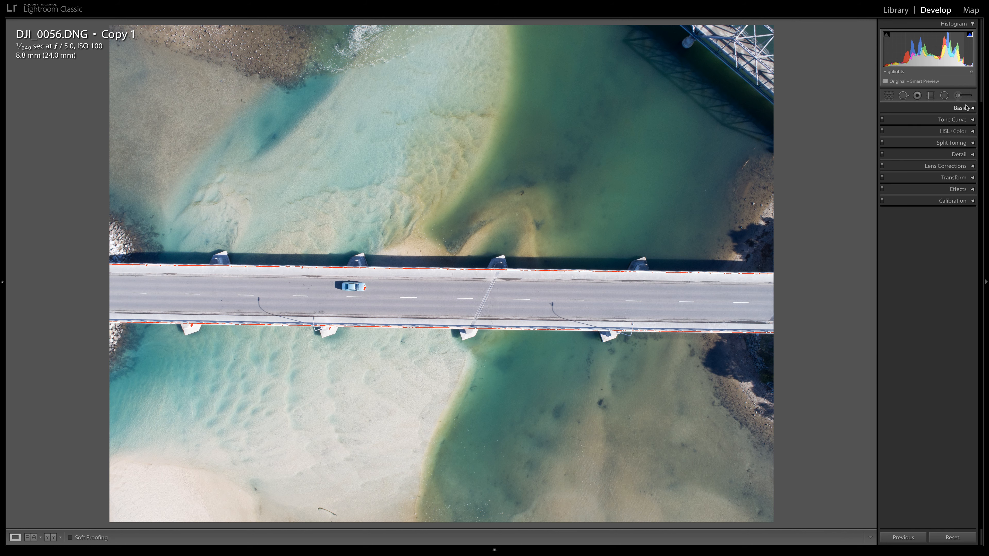
# - Rotate the photo to about −1.12° and crop it tighter around the bridge, cutting off the rocky banks and the second bridge
pyautogui.click(889, 95)
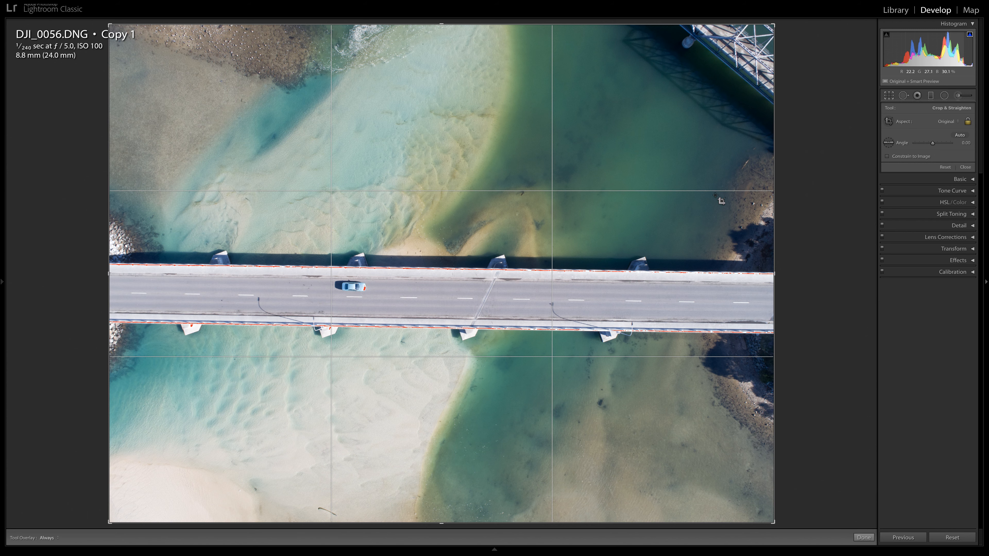
pyautogui.click(889, 96)
pyautogui.click(889, 97)
pyautogui.moveTo(784, 248); pyautogui.dragTo(792, 239)
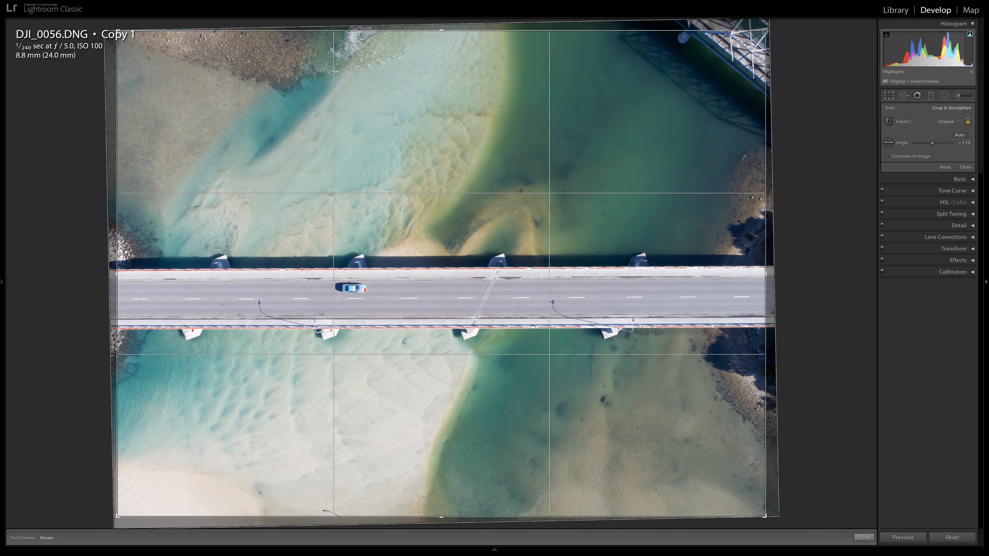
pyautogui.moveTo(765, 32); pyautogui.dragTo(721, 80)
pyautogui.moveTo(607, 178); pyautogui.dragTo(565, 232)
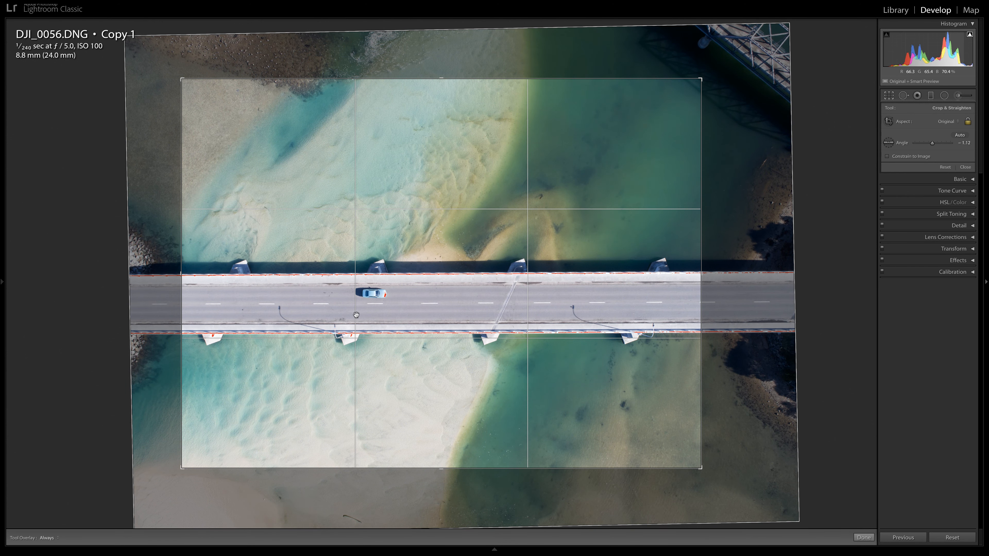
pyautogui.moveTo(412, 316); pyautogui.dragTo(369, 299)
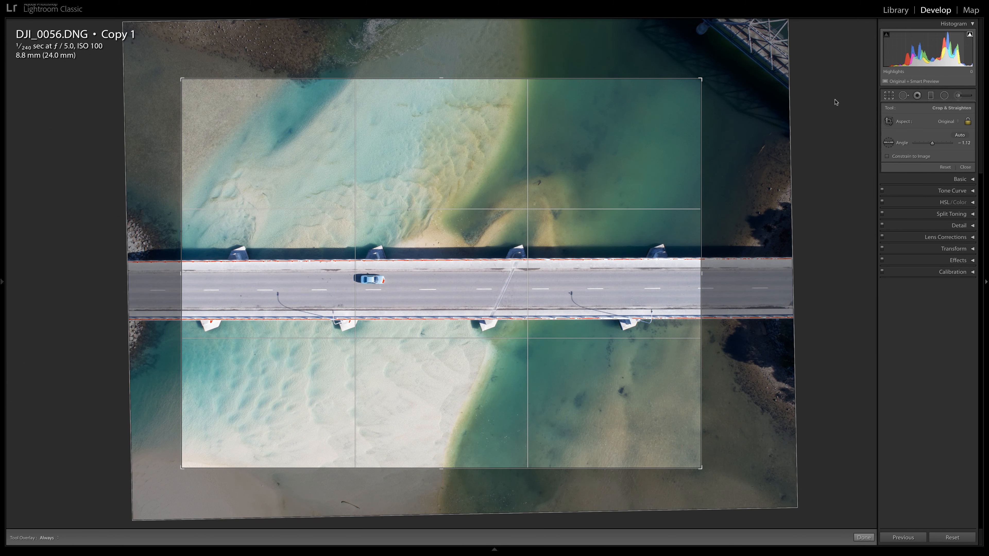
# - Level the crop along the bridge's upper edge at about −0.82° with the Straighten tool and apply the crop
pyautogui.click(890, 144)
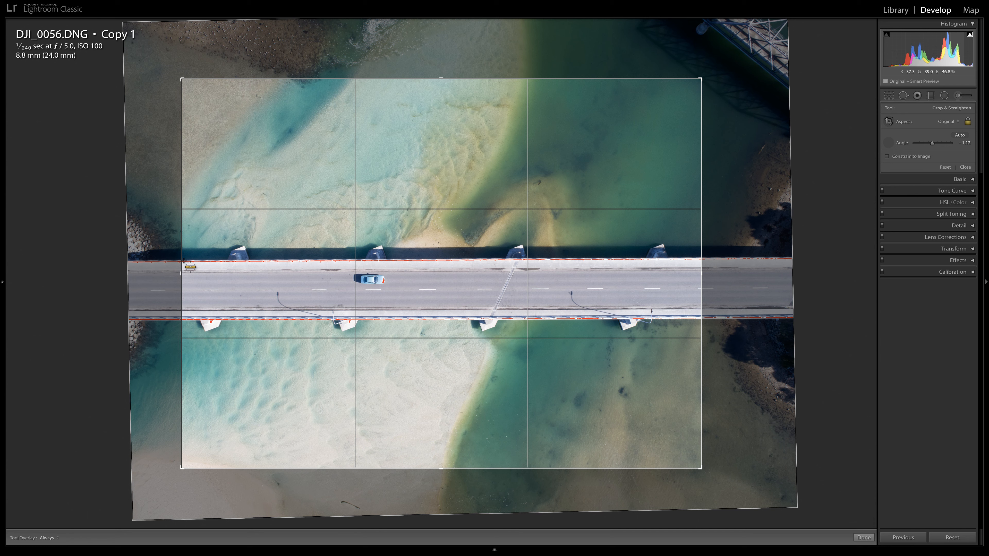
pyautogui.moveTo(182, 259); pyautogui.dragTo(701, 257)
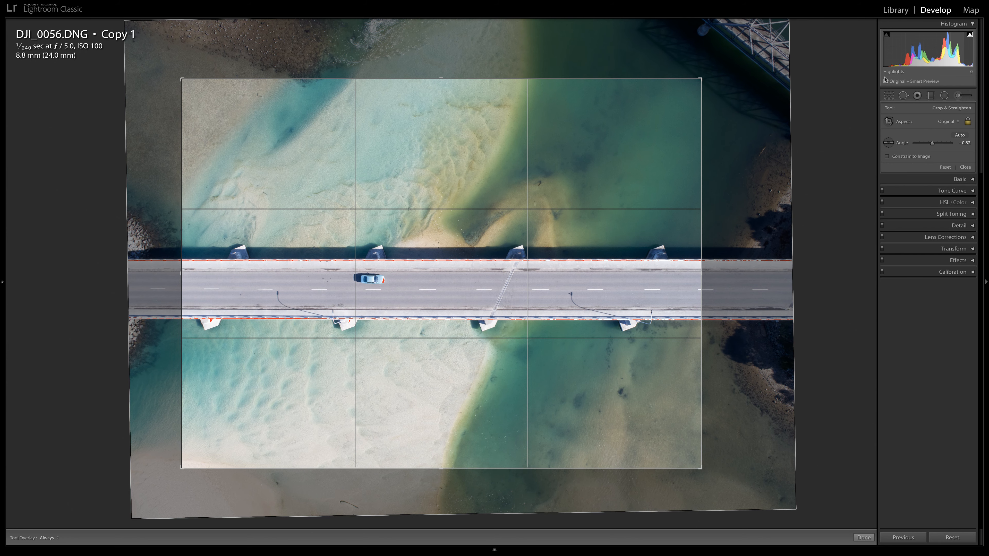
pyautogui.click(889, 97)
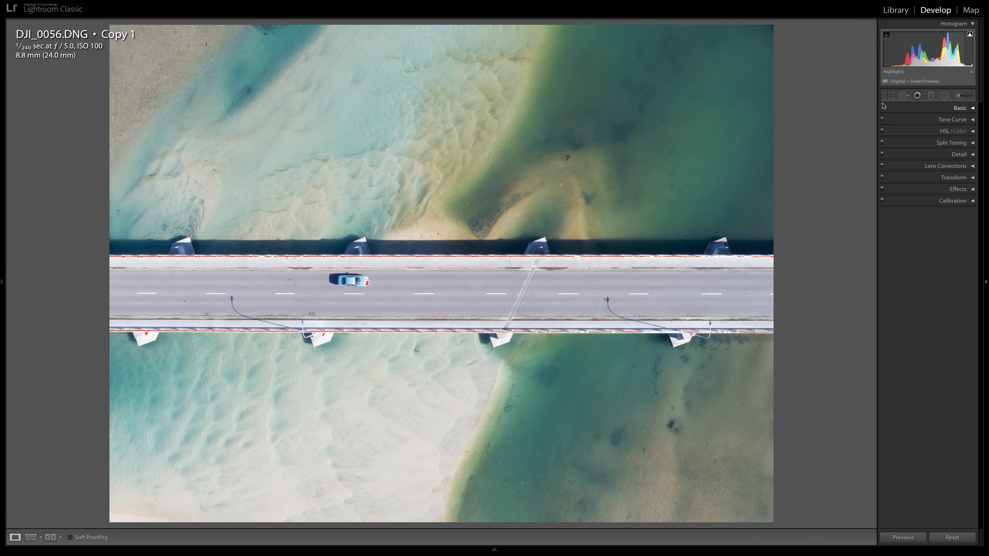
# - Set the white balance temperature to 4,916, lower Highlights to −41 and slightly raise Saturation
pyautogui.click(960, 108)
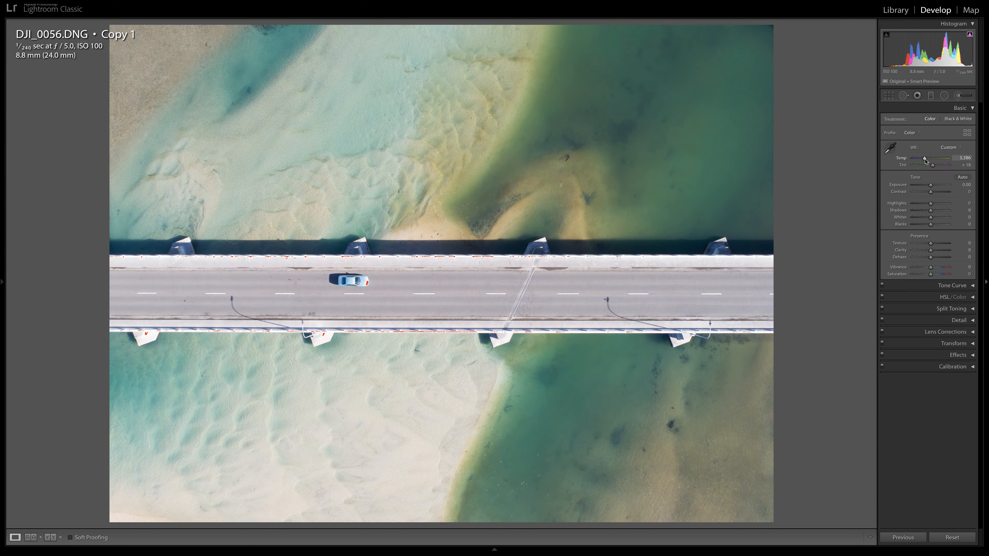
pyautogui.moveTo(924, 159); pyautogui.dragTo(923, 160)
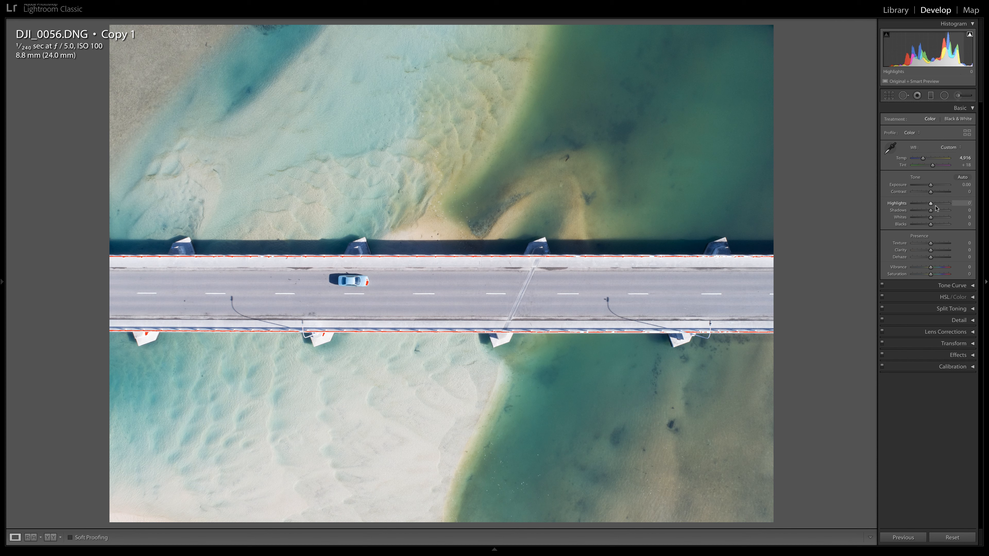
pyautogui.moveTo(930, 204); pyautogui.dragTo(923, 204)
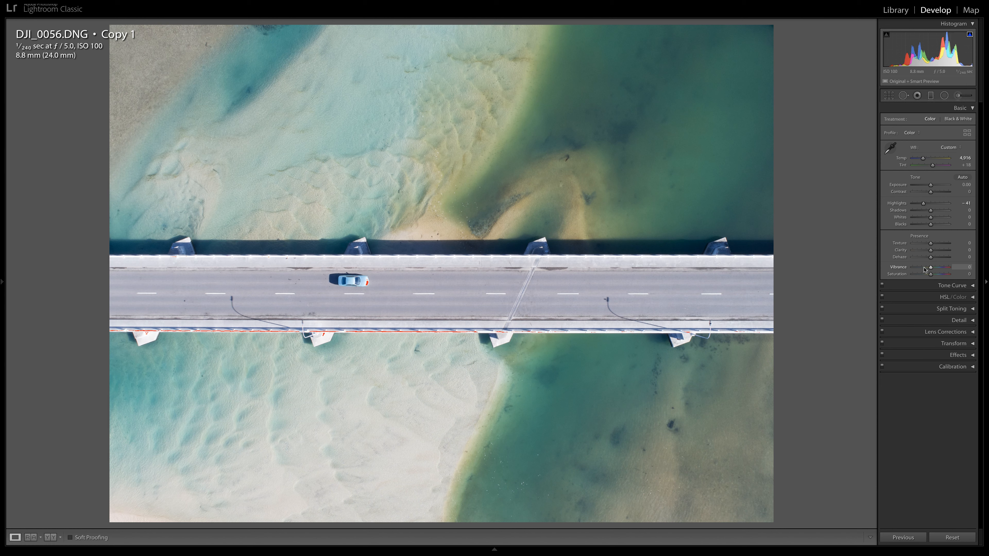
pyautogui.moveTo(930, 274); pyautogui.dragTo(934, 276)
pyautogui.click(961, 109)
# - Shape the tone curve with Darks at −14, Shadows at −19 and Lights at +4
pyautogui.click(953, 122)
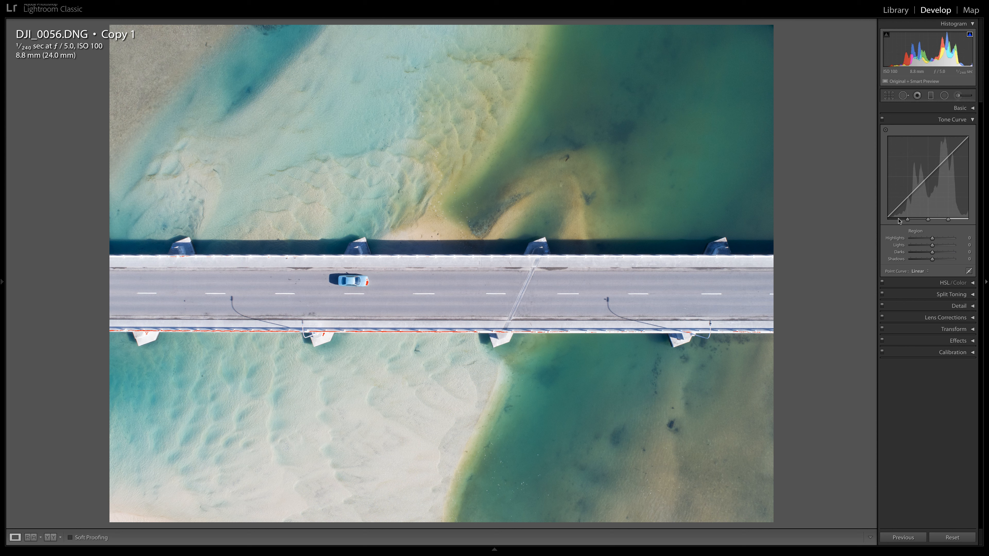
pyautogui.moveTo(896, 208); pyautogui.dragTo(914, 195)
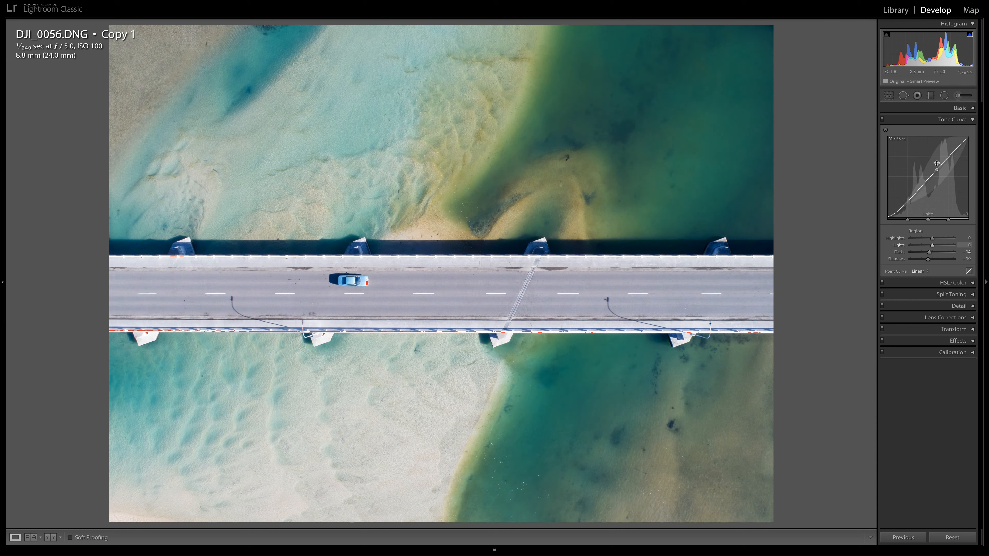
pyautogui.moveTo(936, 169); pyautogui.dragTo(936, 169)
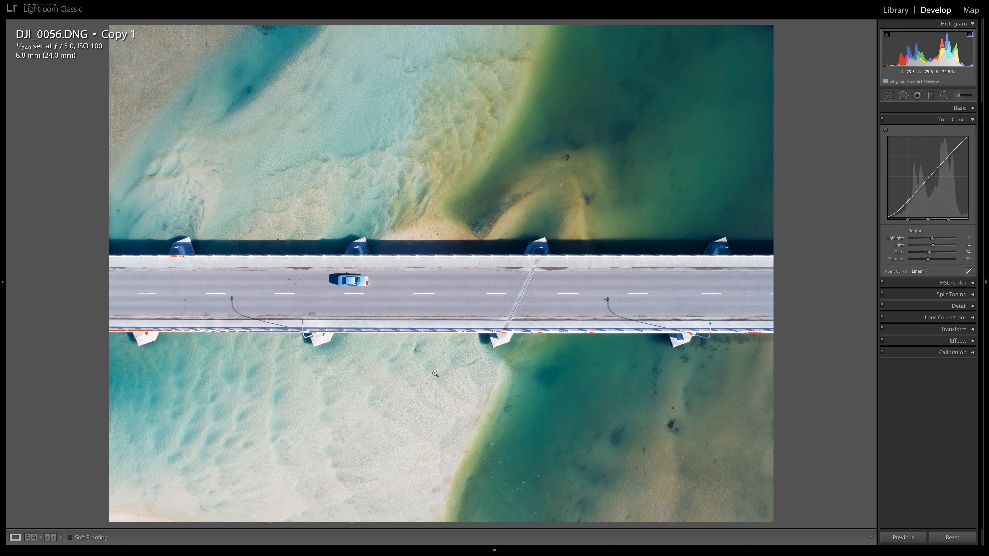
pyautogui.click(957, 120)
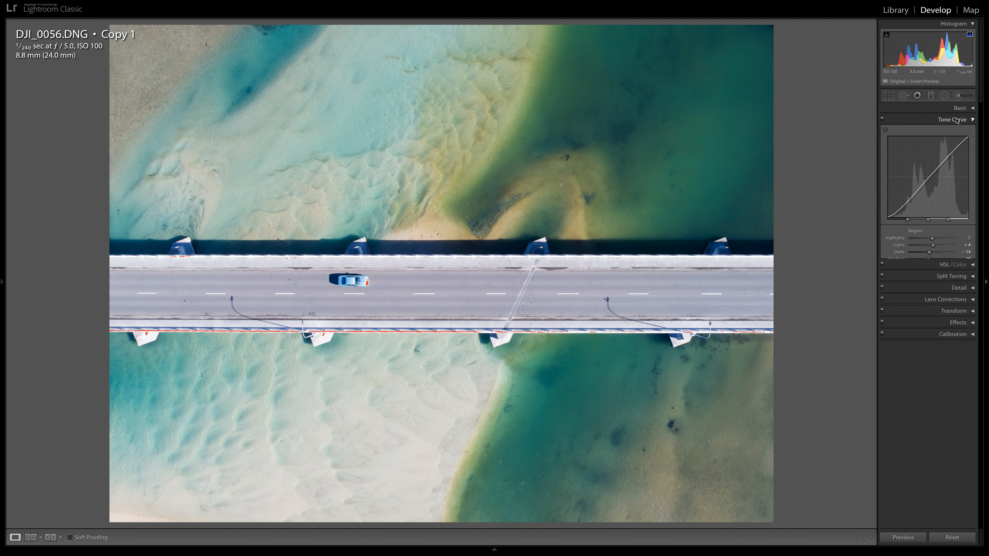
# - Compare the photo with and without the tone curve adjustment, leaving the adjustment enabled
pyautogui.click(882, 120)
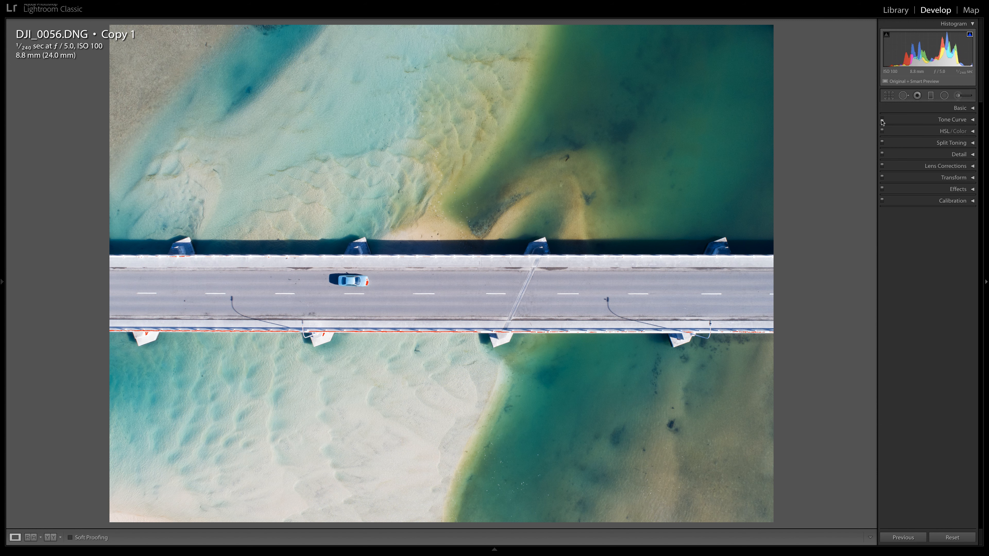
pyautogui.click(882, 120)
pyautogui.click(882, 120)
pyautogui.click(882, 120)
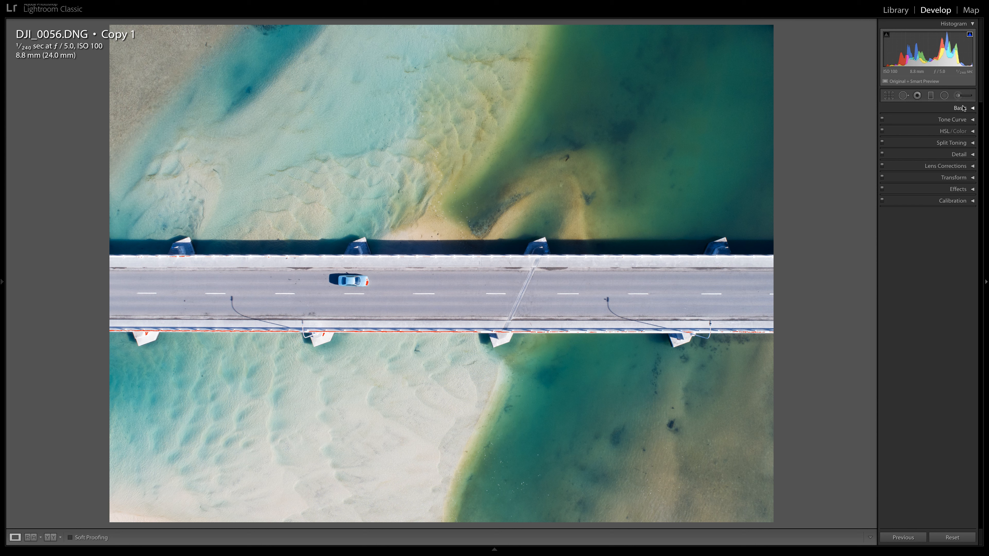
# - Draw a large radial filter centred on the bridge, extending beyond the photo's left and right edges
pyautogui.click(944, 97)
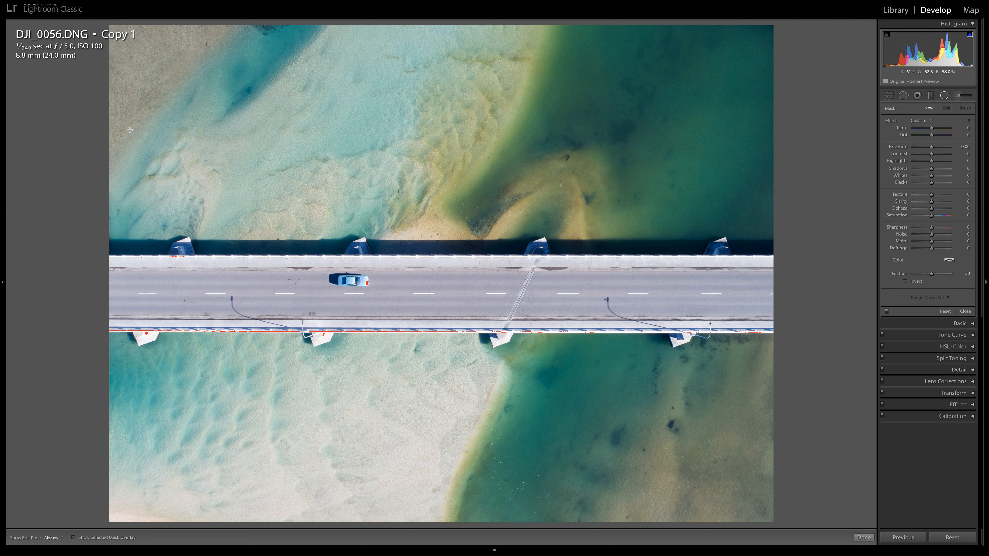
pyautogui.moveTo(129, 127); pyautogui.dragTo(673, 288)
pyautogui.moveTo(116, 106); pyautogui.dragTo(422, 240)
pyautogui.moveTo(427, 425); pyautogui.dragTo(429, 467)
pyautogui.moveTo(501, 308); pyautogui.dragTo(510, 333)
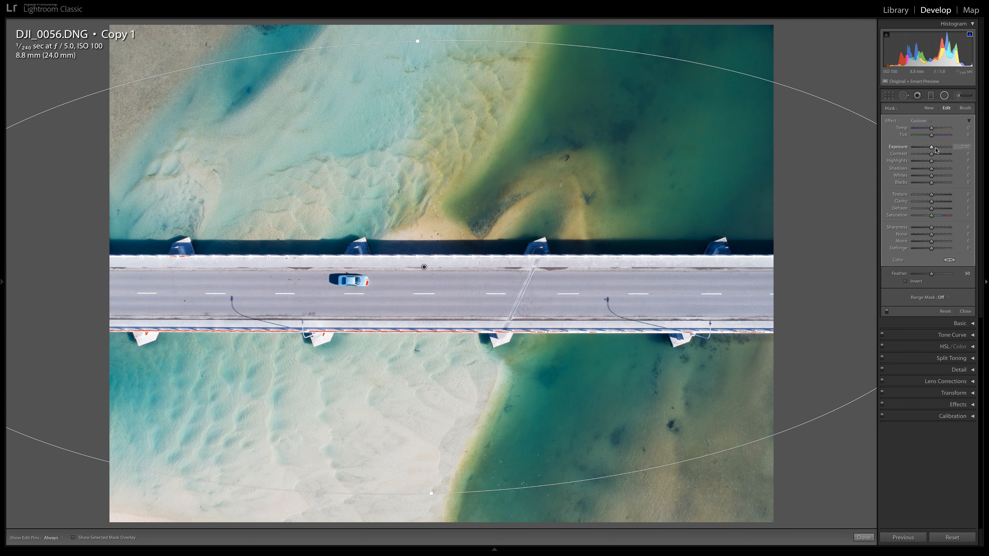
# - Set the radial filter's Exposure to −0.54 with raised Contrast, and reduce the ellipse's height
pyautogui.moveTo(933, 149); pyautogui.dragTo(937, 156)
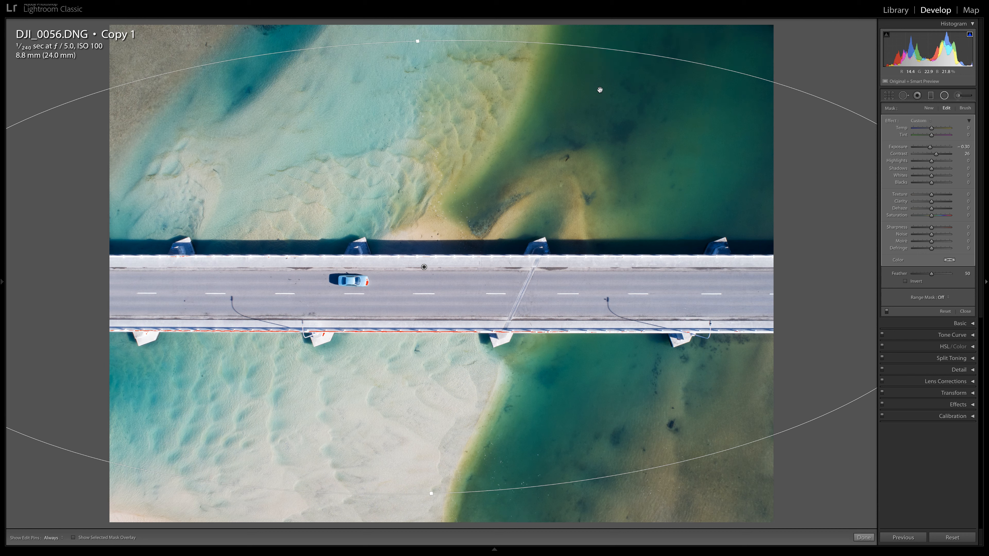
pyautogui.moveTo(416, 38); pyautogui.dragTo(417, 57)
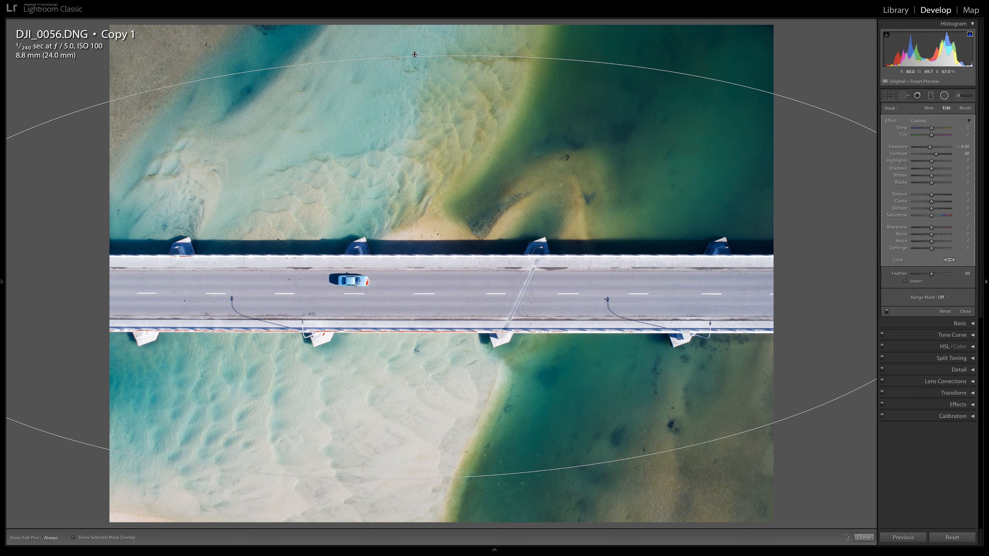
pyautogui.moveTo(428, 480); pyautogui.dragTo(428, 477)
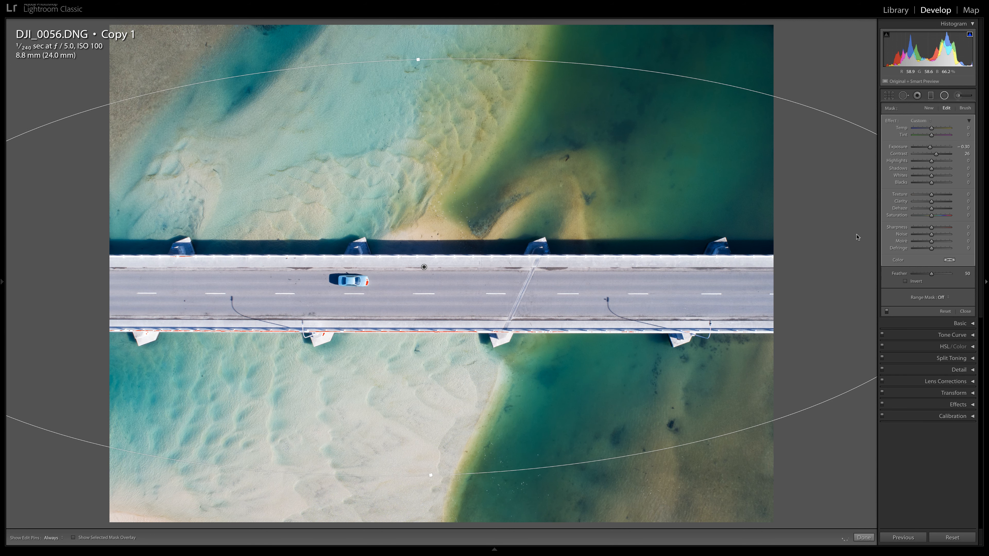
pyautogui.moveTo(929, 148); pyautogui.dragTo(929, 149)
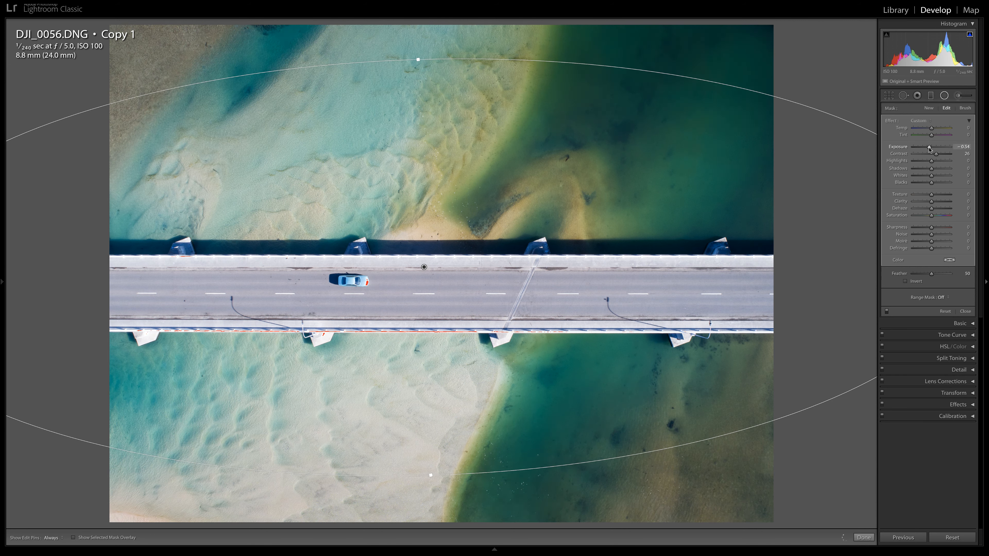
pyautogui.click(944, 95)
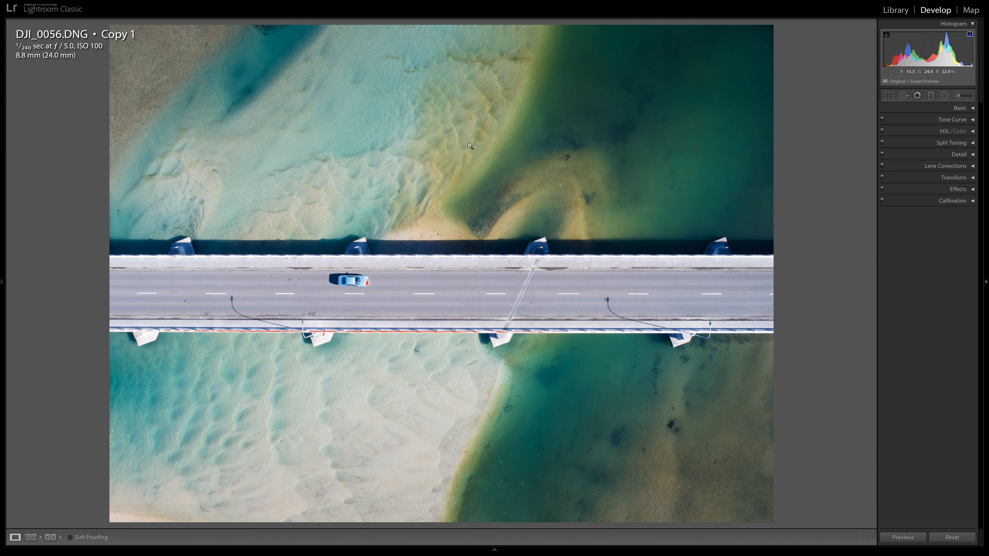
# - Undo the radial filter's last exposure change and redo it
pyautogui.press('super+z')
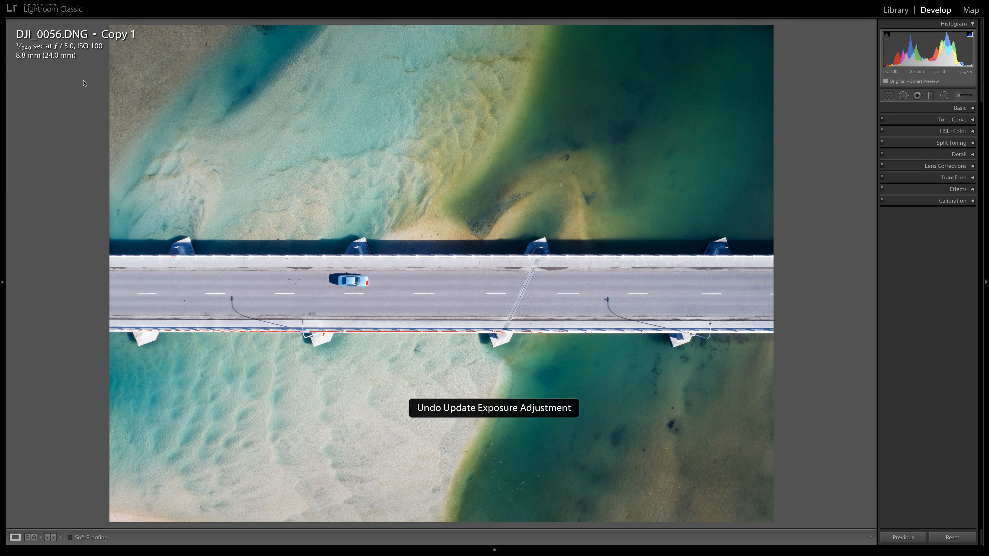
pyautogui.click(102, 2)
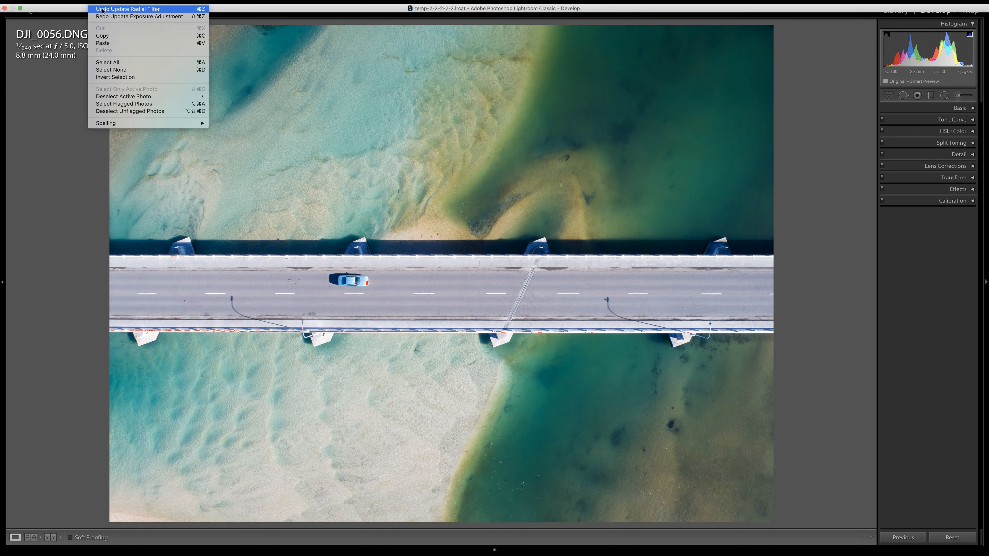
pyautogui.click(102, 16)
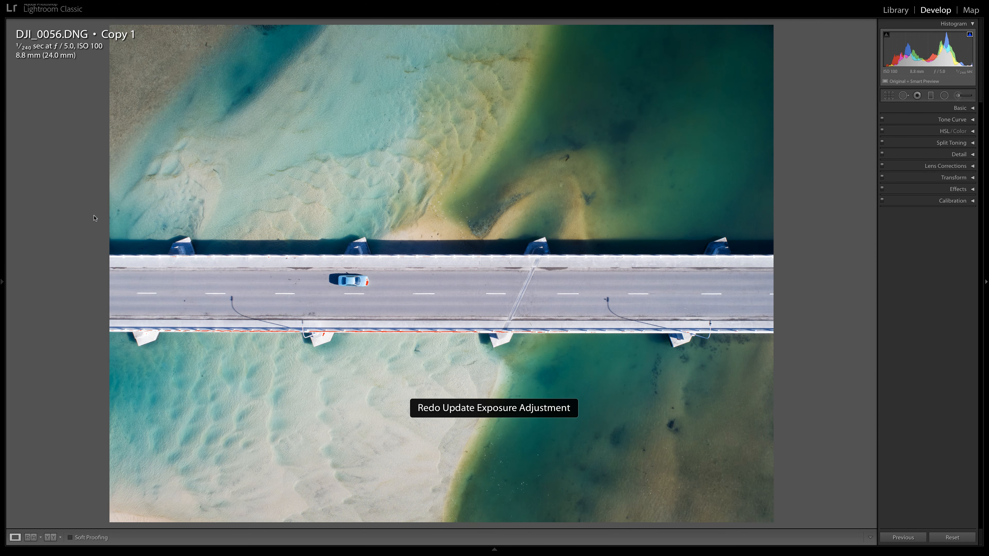